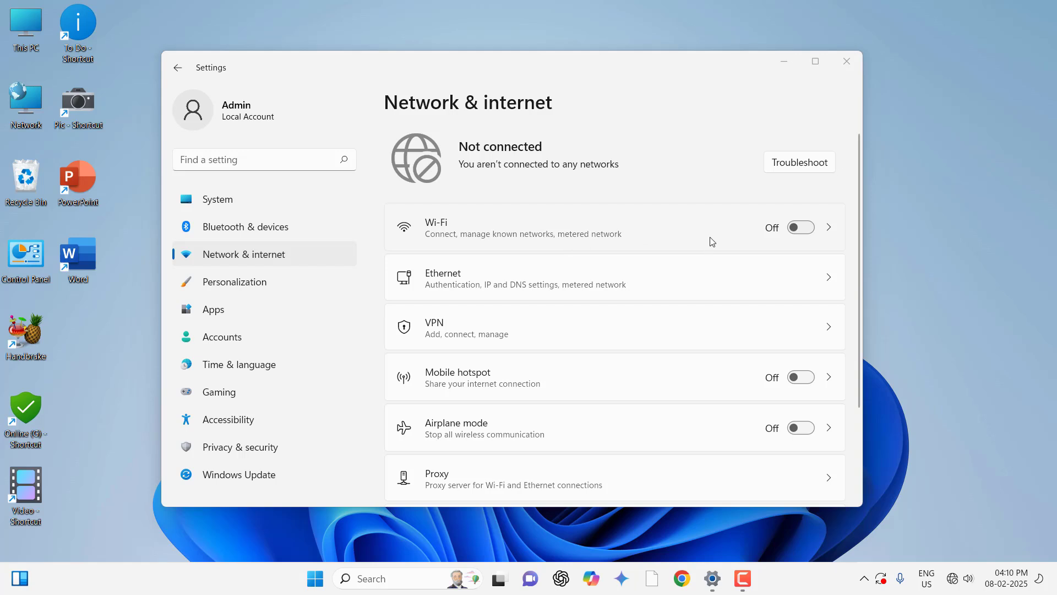
Switch Wi-Fi on so the PC connects to the Office 5GHz network
{"action": "left_click", "coordinate": [799, 228]}
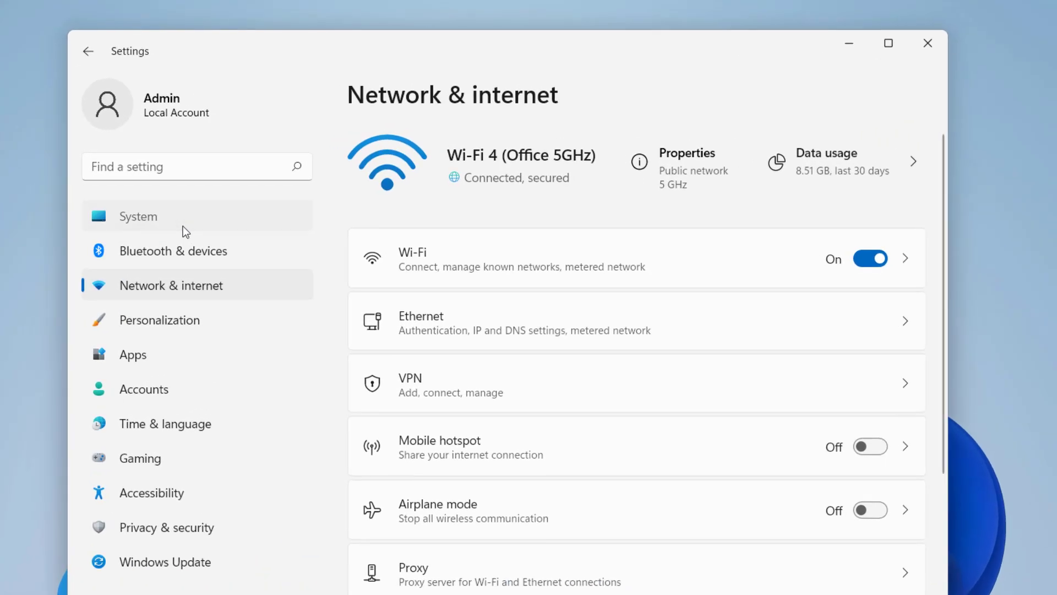
Run the Internet Connections troubleshooter from System > Troubleshoot > Other troubleshooters, then cancel it
{"action": "left_click", "coordinate": [253, 207]}
{"action": "scroll", "coordinate": [551, 301], "scroll_direction": "down", "scroll_amount": 5}
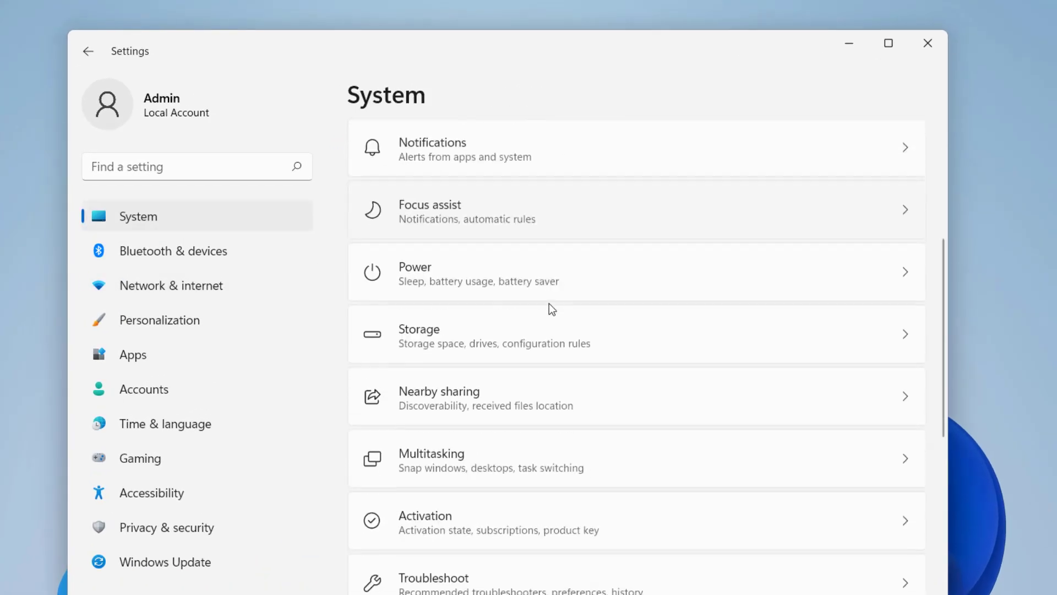
{"action": "scroll", "coordinate": [561, 307], "scroll_direction": "down", "scroll_amount": 3}
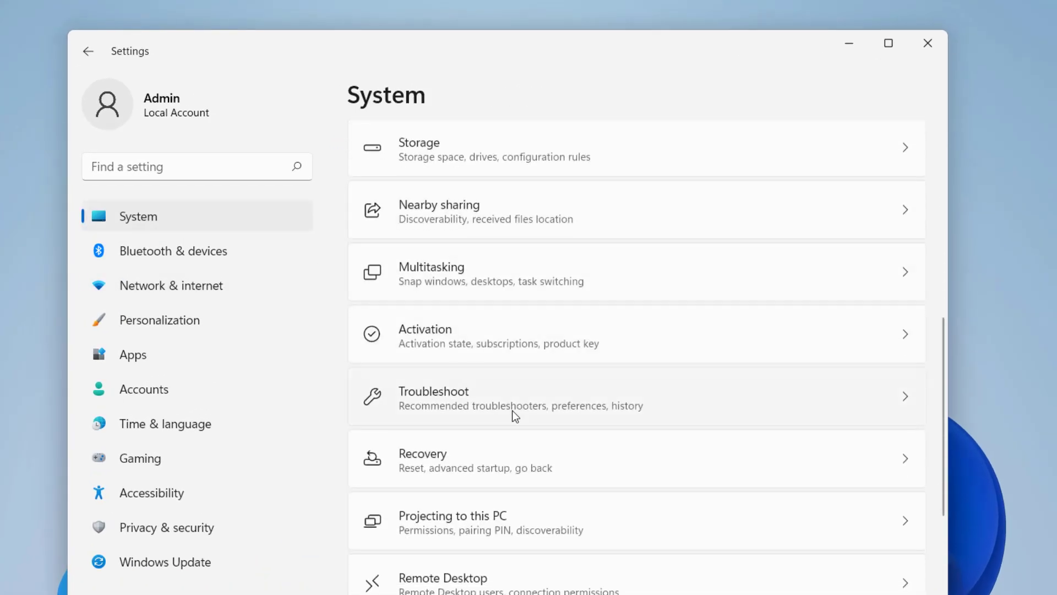
{"action": "left_click", "coordinate": [512, 411]}
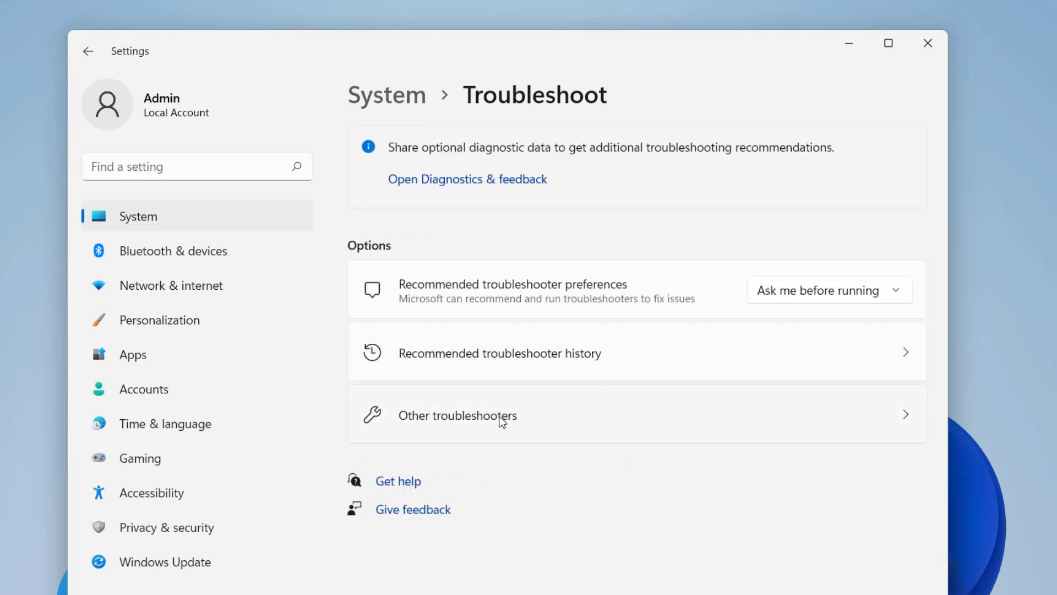
{"action": "left_click", "coordinate": [502, 416]}
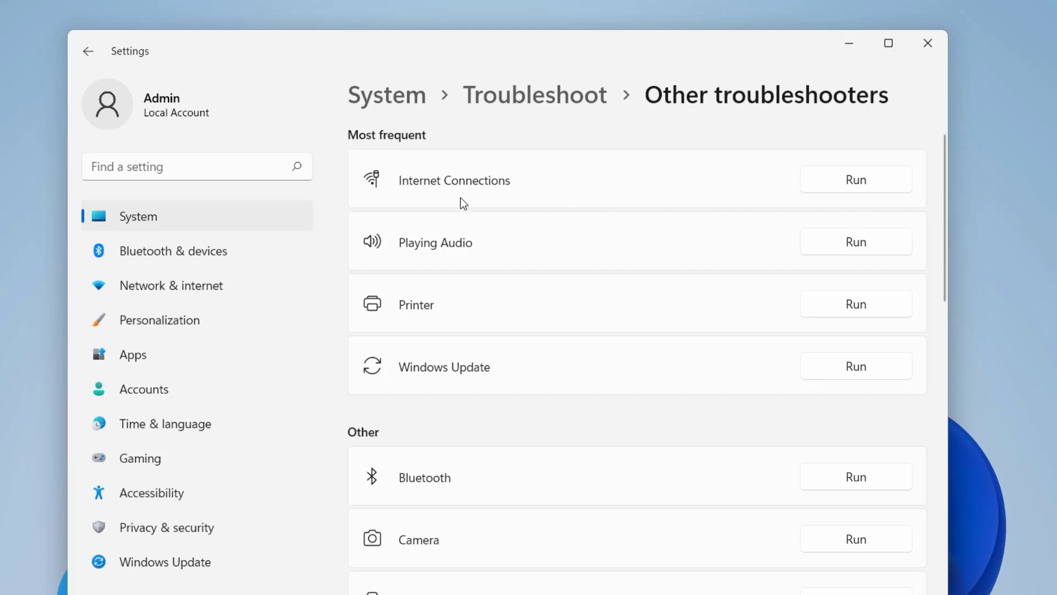
{"action": "left_click", "coordinate": [848, 189]}
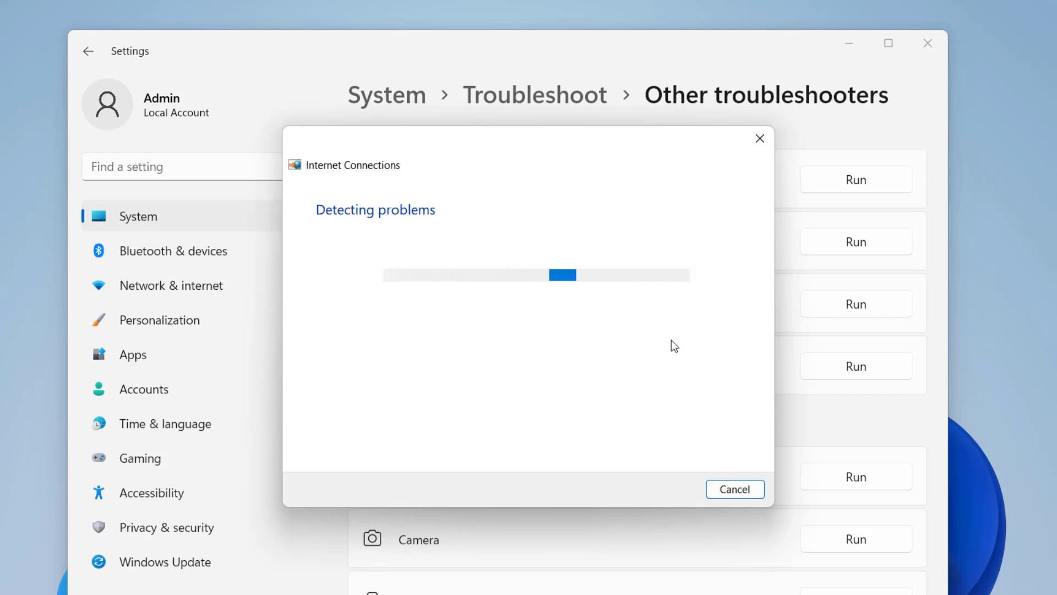
{"action": "left_click", "coordinate": [752, 496]}
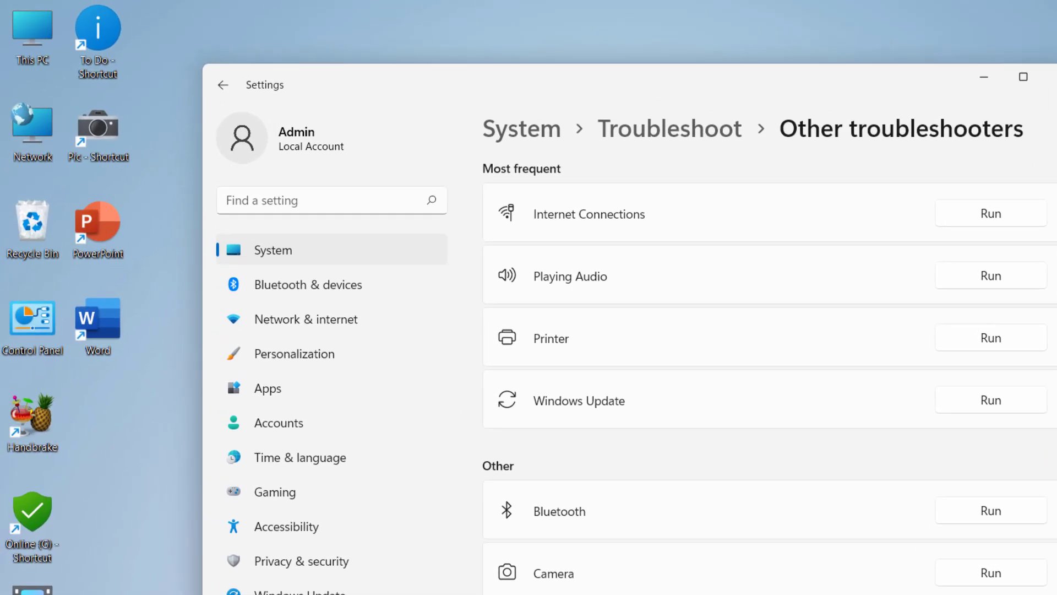
Close Settings and open Network Connections via the Network item's Properties
{"action": "left_click", "coordinate": [1050, 78]}
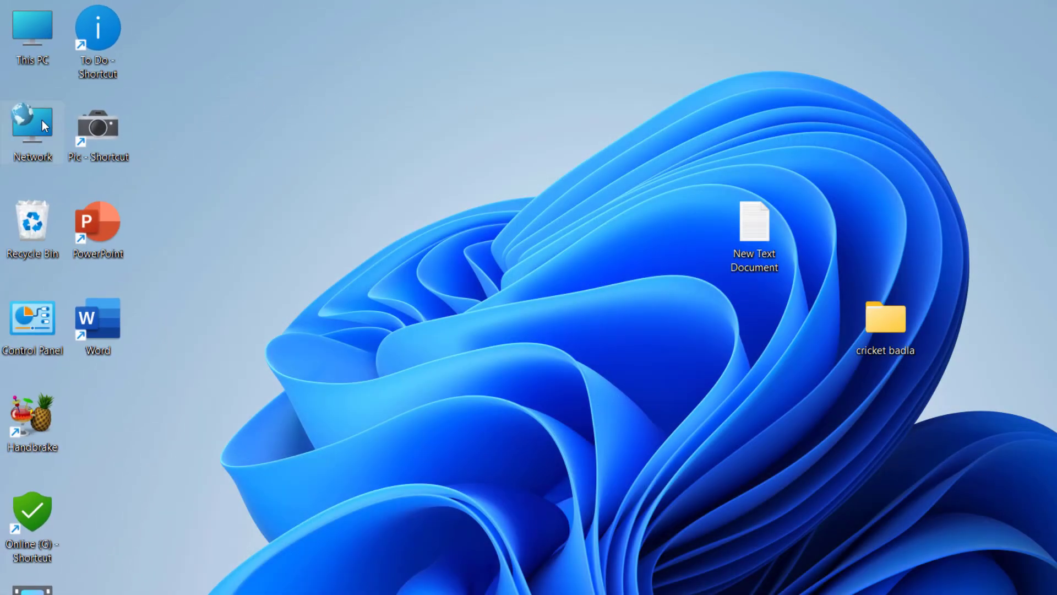
{"action": "right_click", "coordinate": [34, 122]}
{"action": "left_click", "coordinate": [128, 300]}
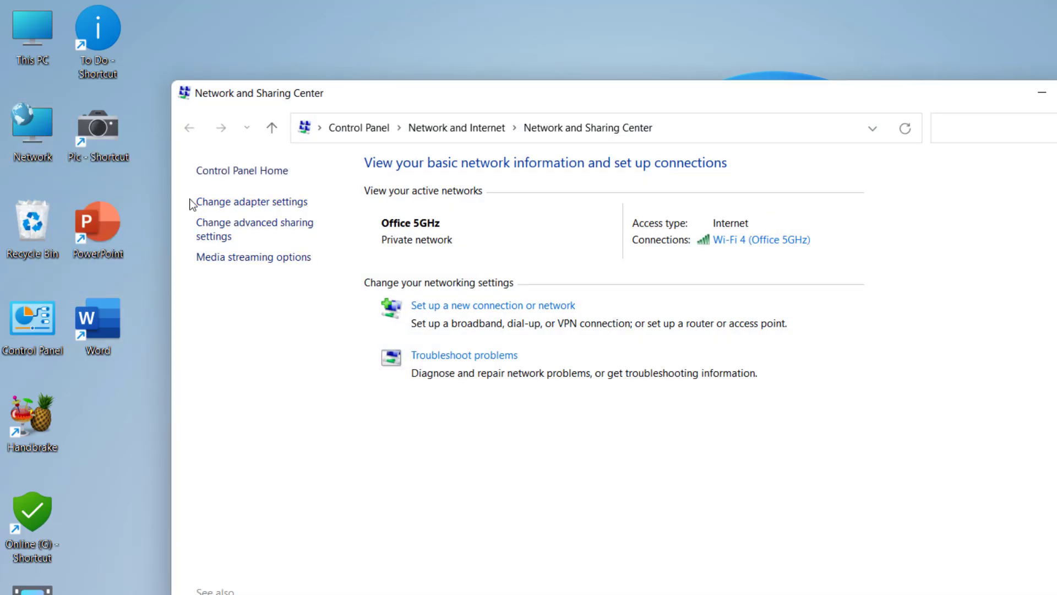
{"action": "left_click", "coordinate": [253, 203]}
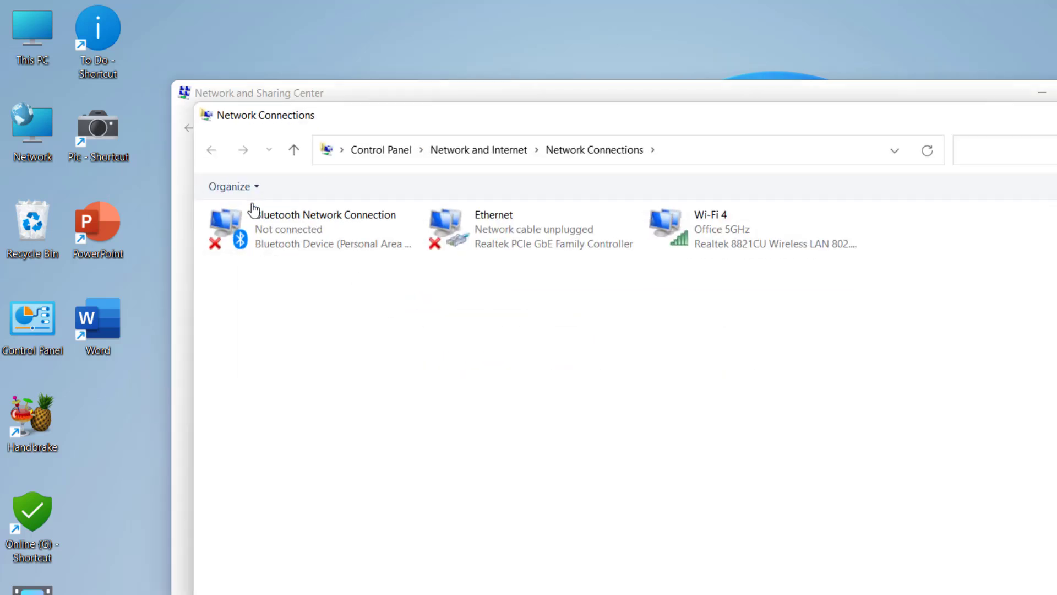
Bring up the available actions for the Wi-Fi 4 adapter
{"action": "right_click", "coordinate": [712, 237]}
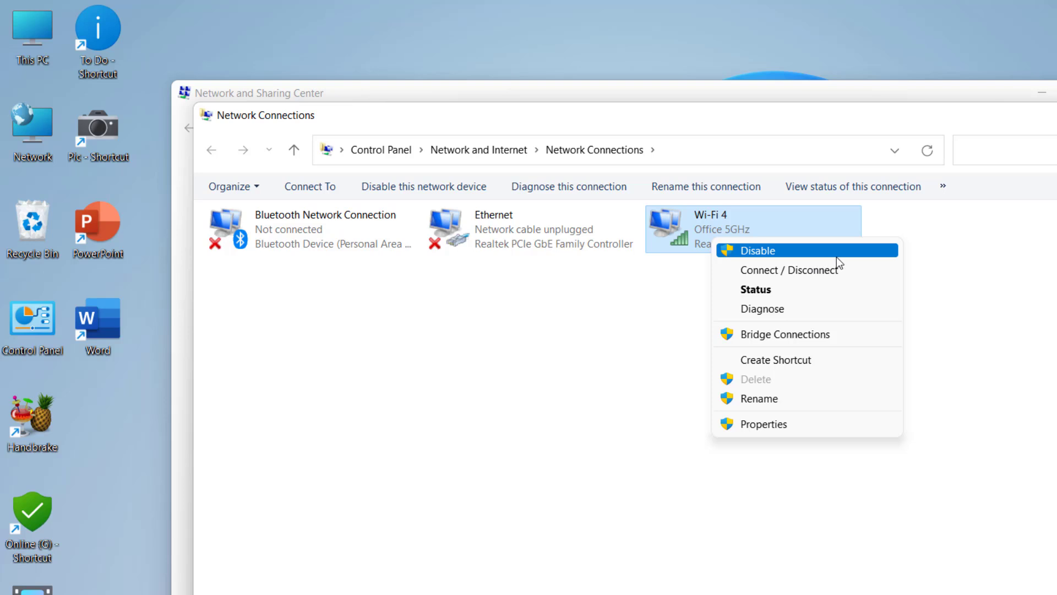
{"action": "left_click", "coordinate": [974, 302]}
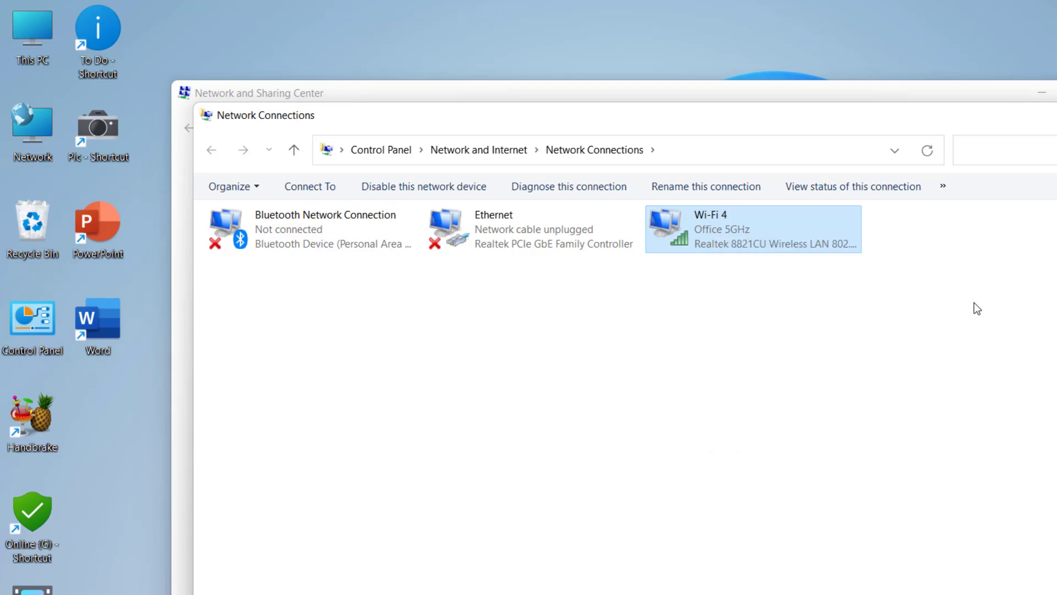
{"action": "right_click", "coordinate": [782, 243]}
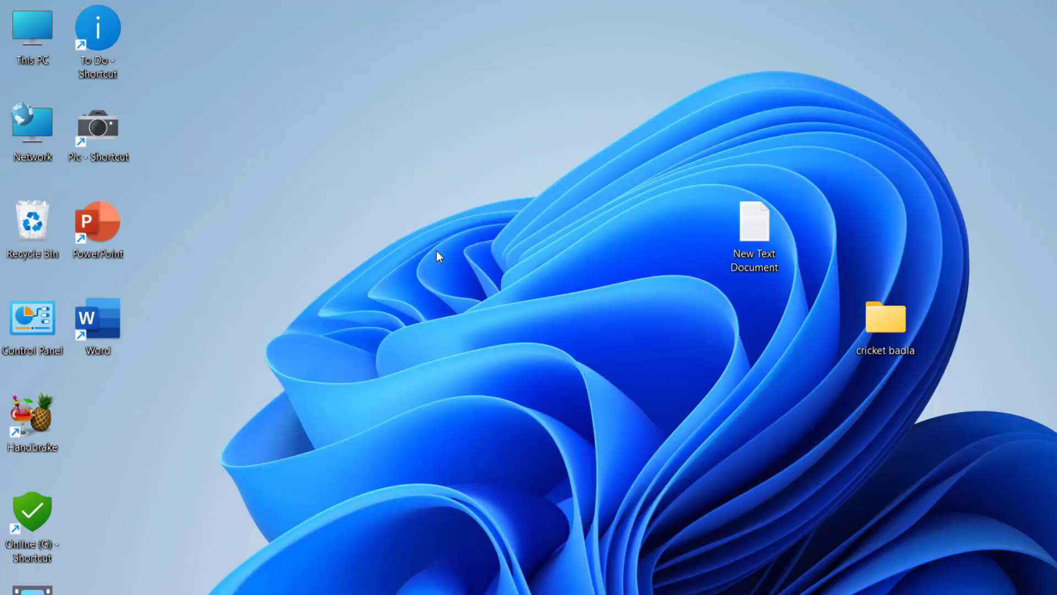
Search for cmd and run Command Prompt as administrator
{"action": "key", "text": "super"}
{"action": "type", "text": "cmd"}
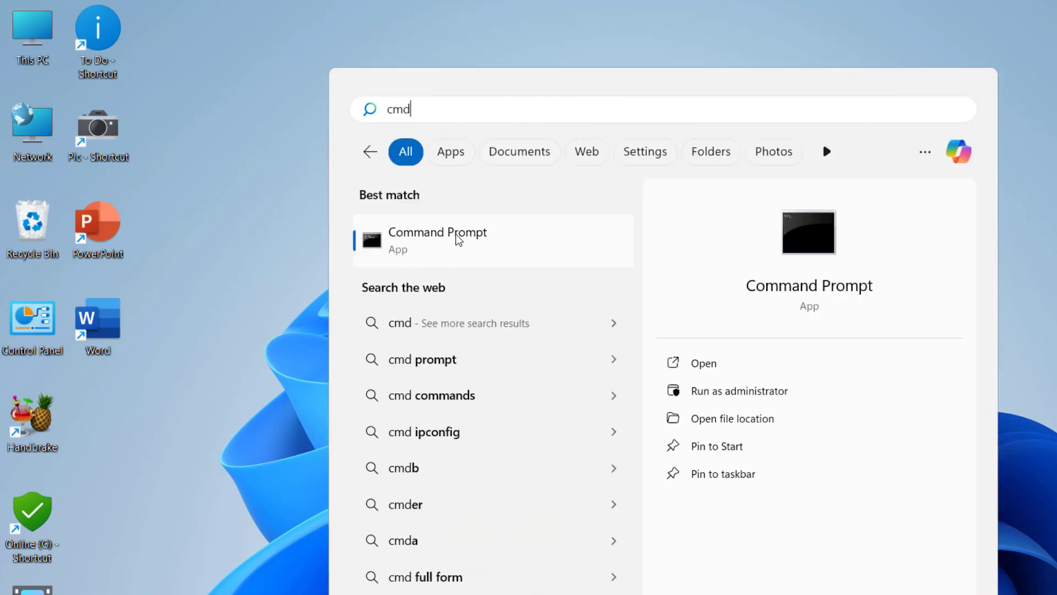
{"action": "right_click", "coordinate": [457, 238]}
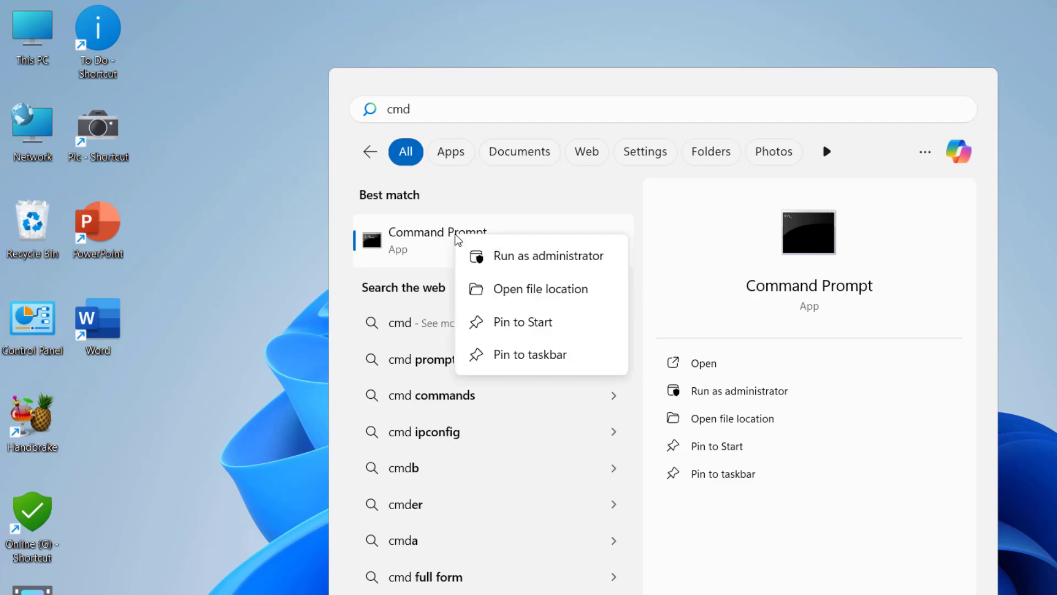
{"action": "left_click", "coordinate": [574, 257]}
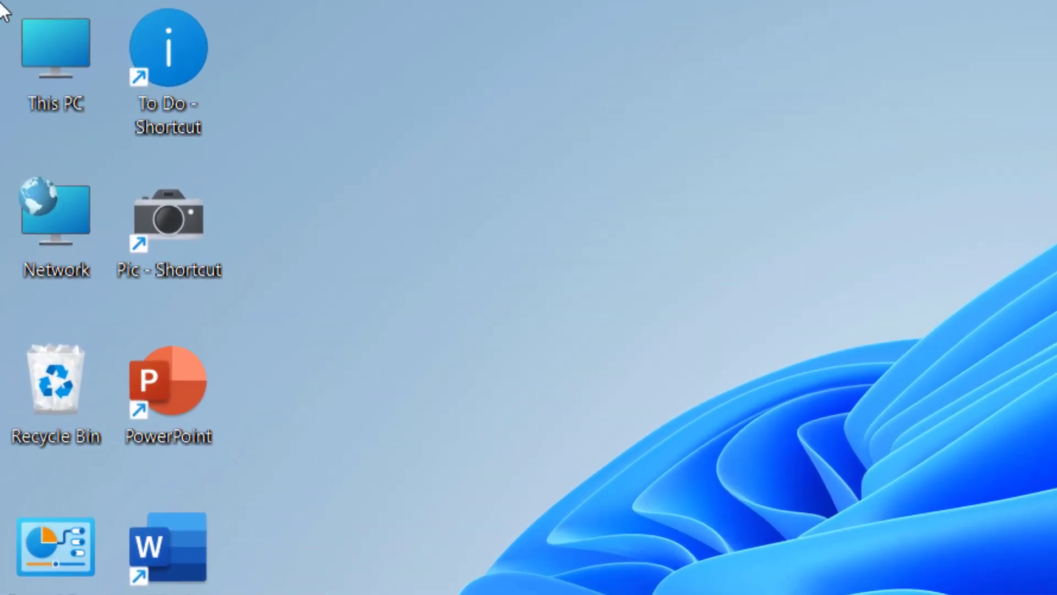
{"action": "right_click", "coordinate": [51, 45]}
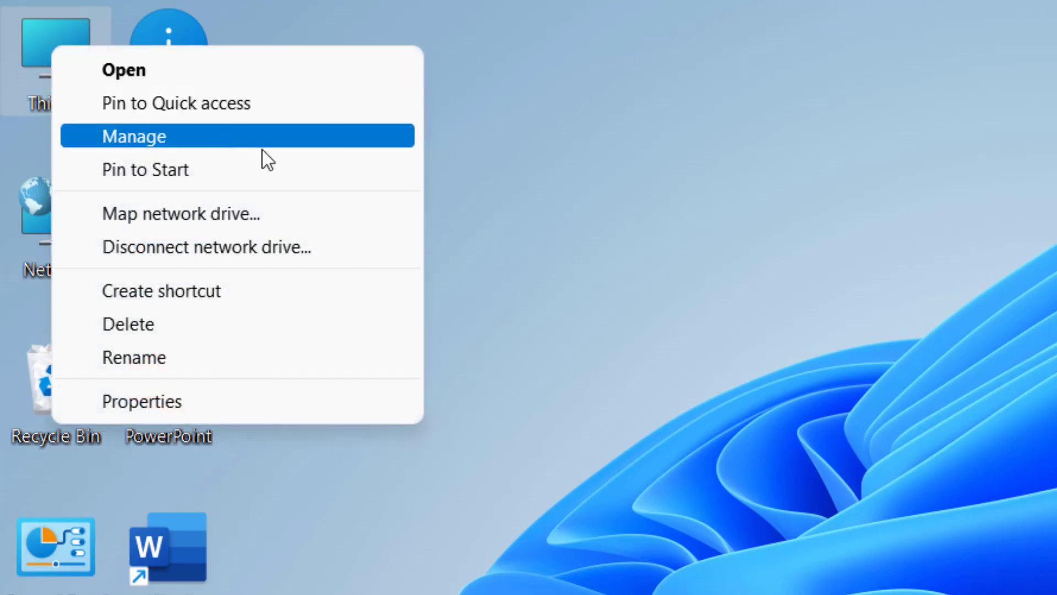
{"action": "left_click", "coordinate": [322, 140]}
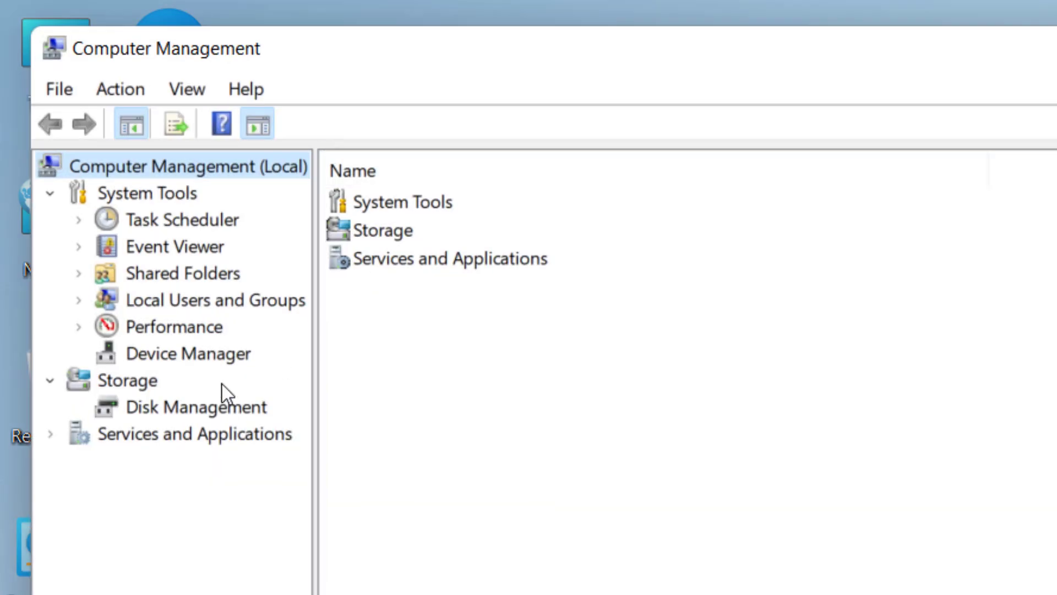
{"action": "left_click", "coordinate": [217, 361]}
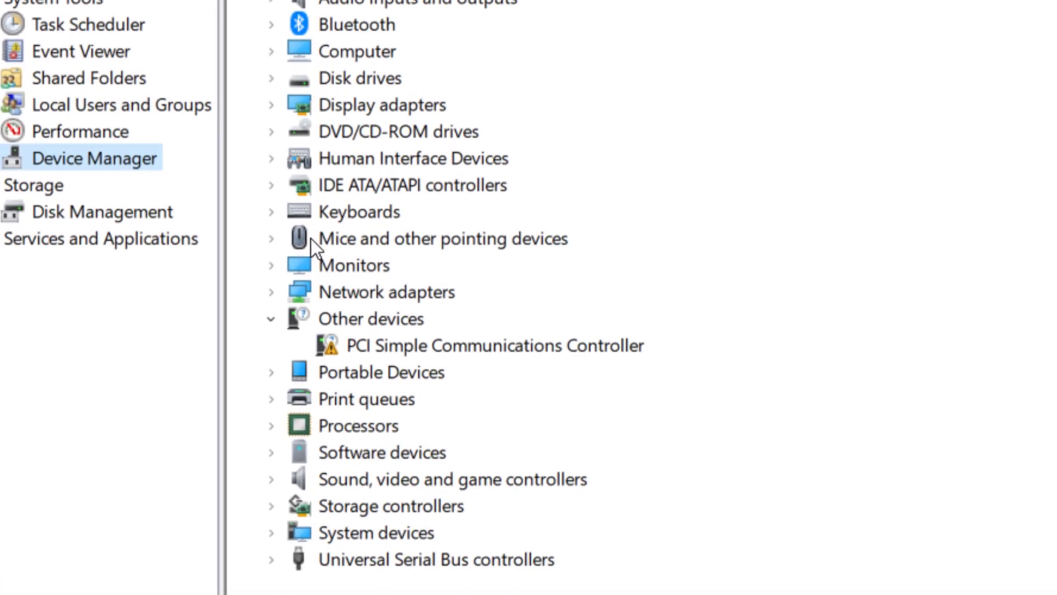
{"action": "left_click", "coordinate": [277, 297]}
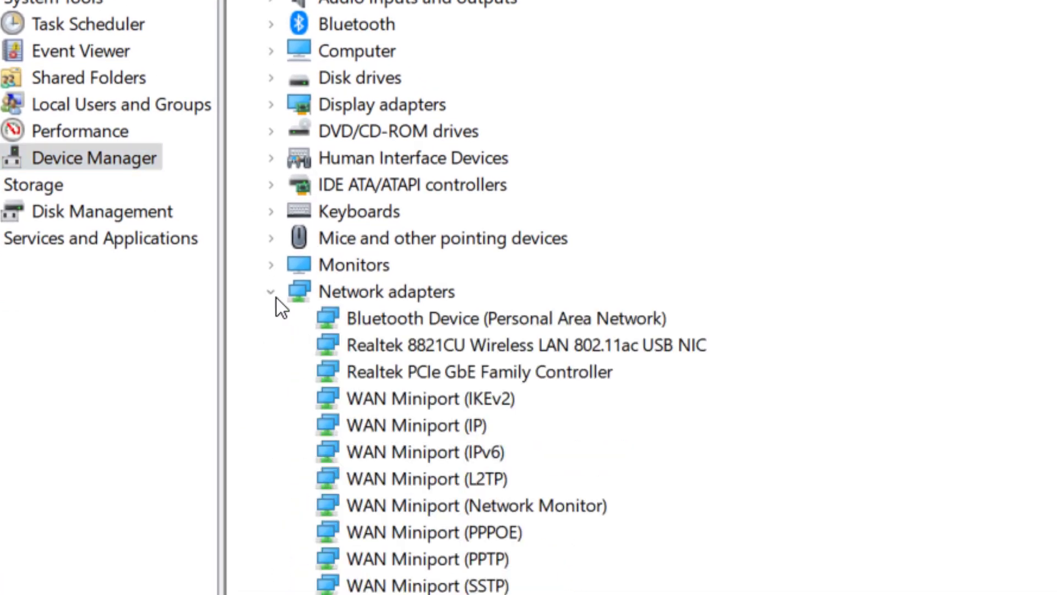
{"action": "left_click", "coordinate": [516, 337]}
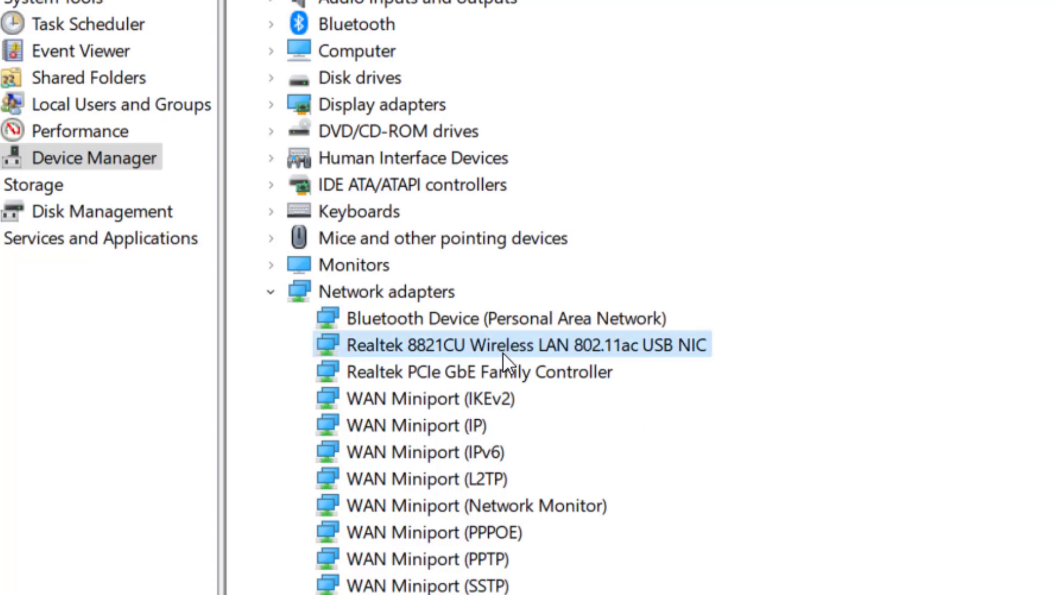
{"action": "right_click", "coordinate": [388, 348]}
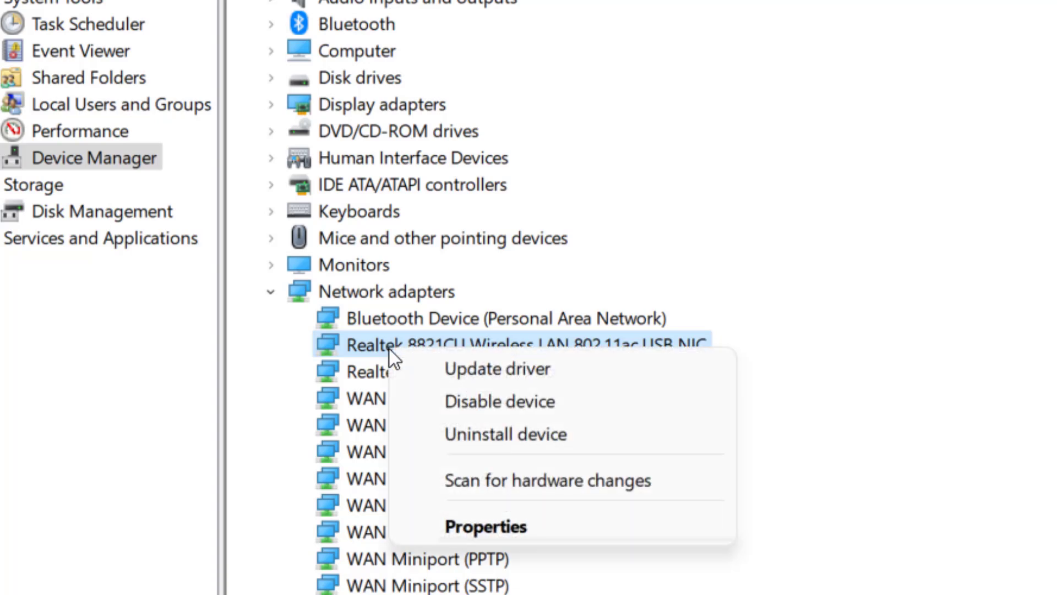
{"action": "left_click", "coordinate": [566, 366]}
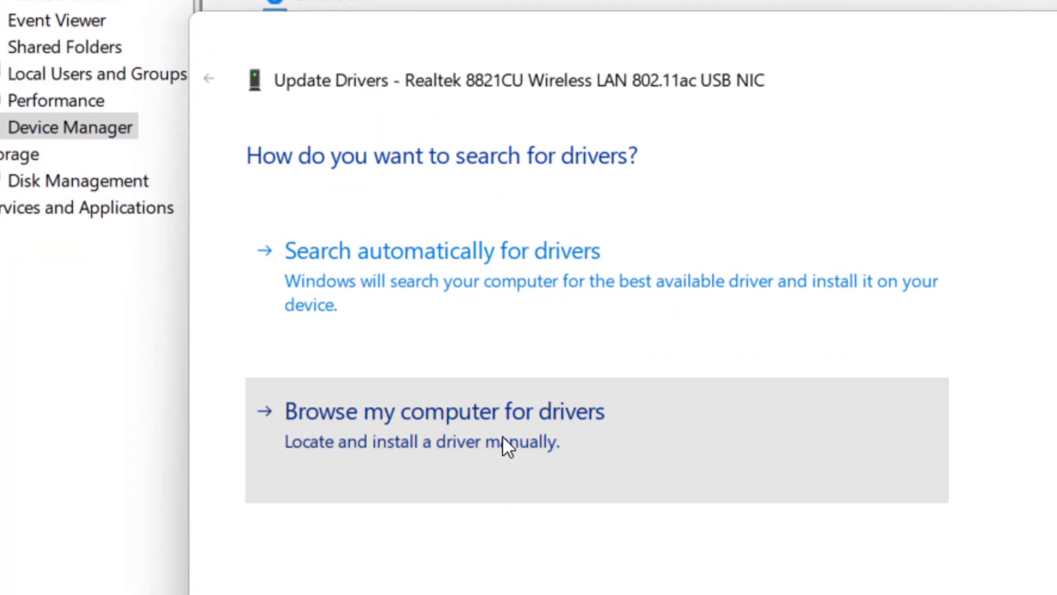
{"action": "left_click", "coordinate": [526, 478]}
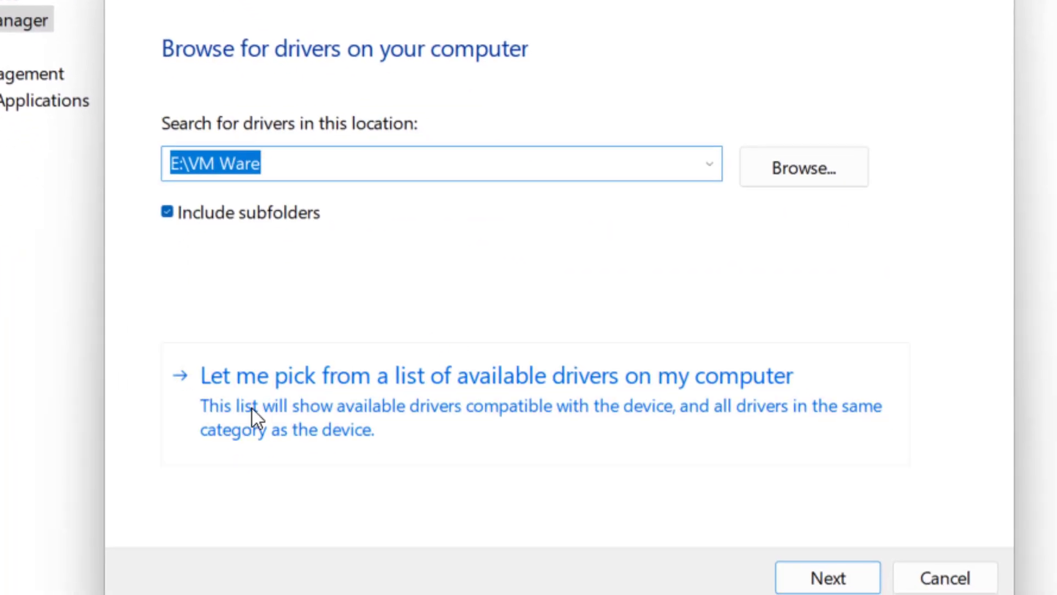
{"action": "left_click", "coordinate": [395, 416]}
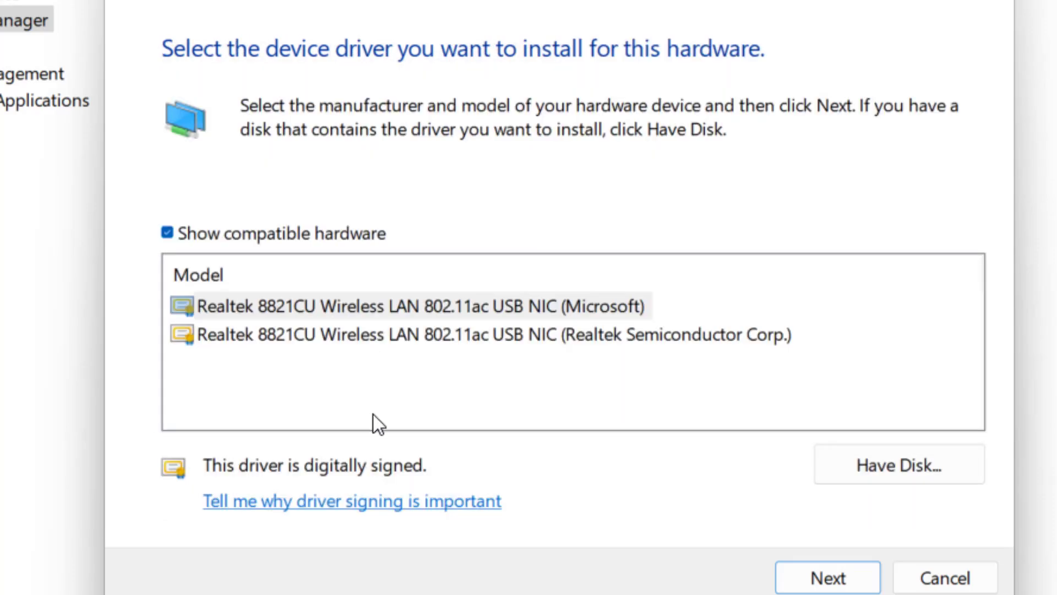
{"action": "left_click", "coordinate": [444, 312]}
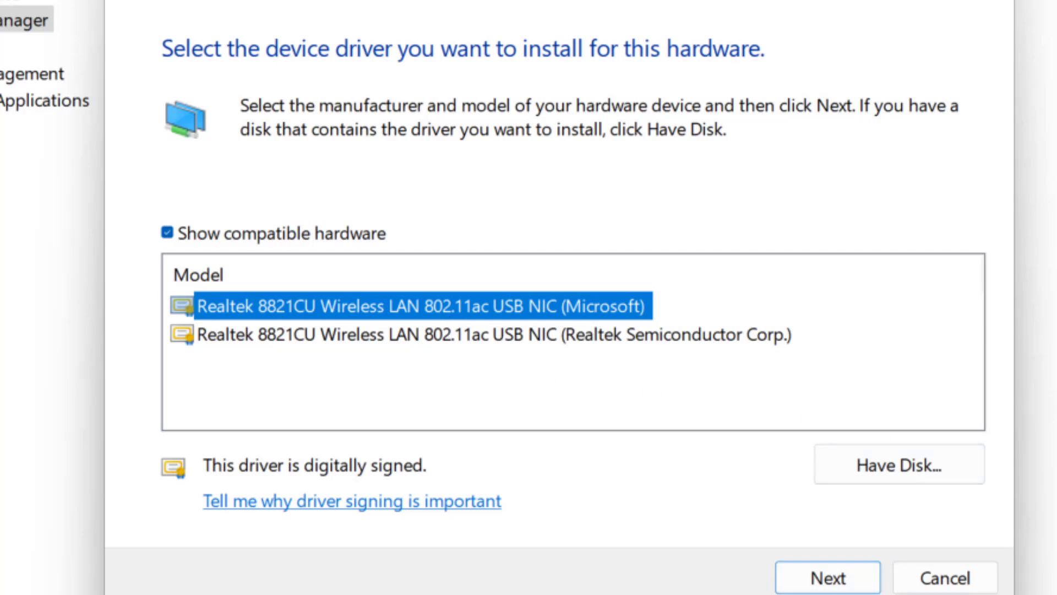
{"action": "left_click", "coordinate": [953, 583]}
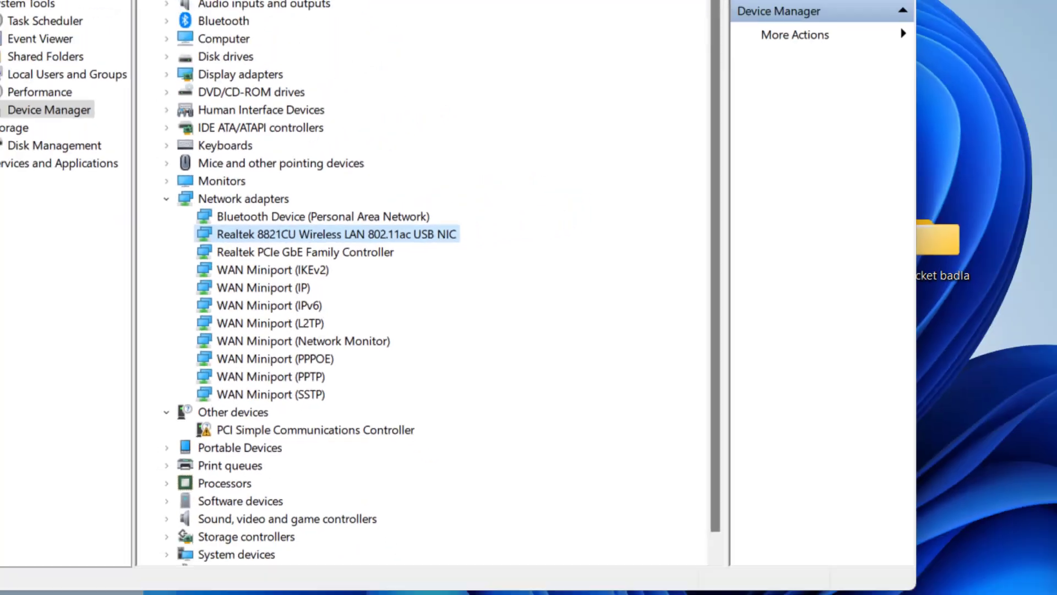
Close Computer Management and go to Network & internet in Settings
{"action": "left_click", "coordinate": [682, 17]}
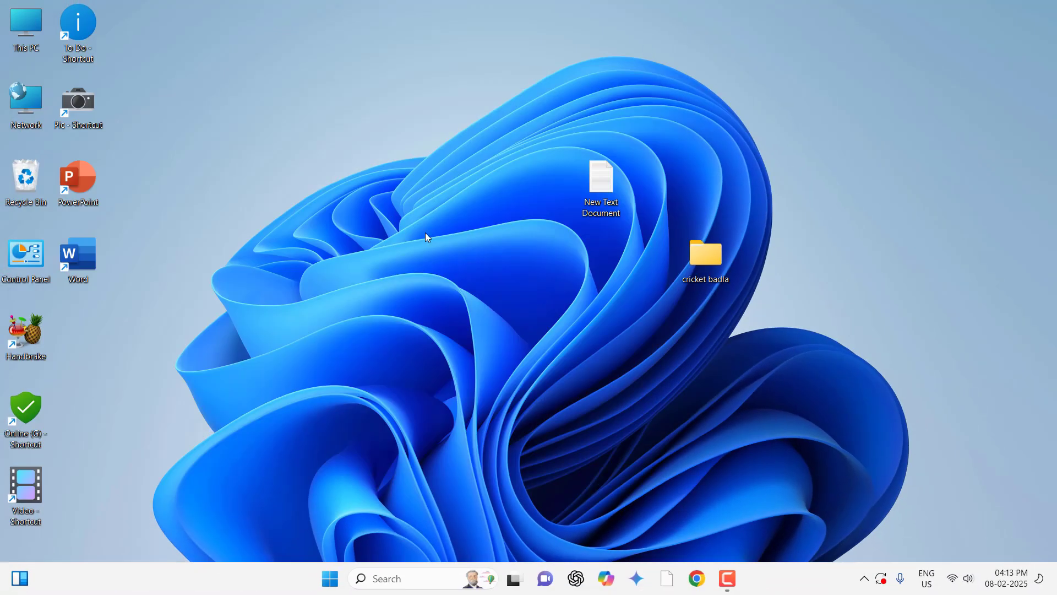
{"action": "left_click", "coordinate": [333, 576]}
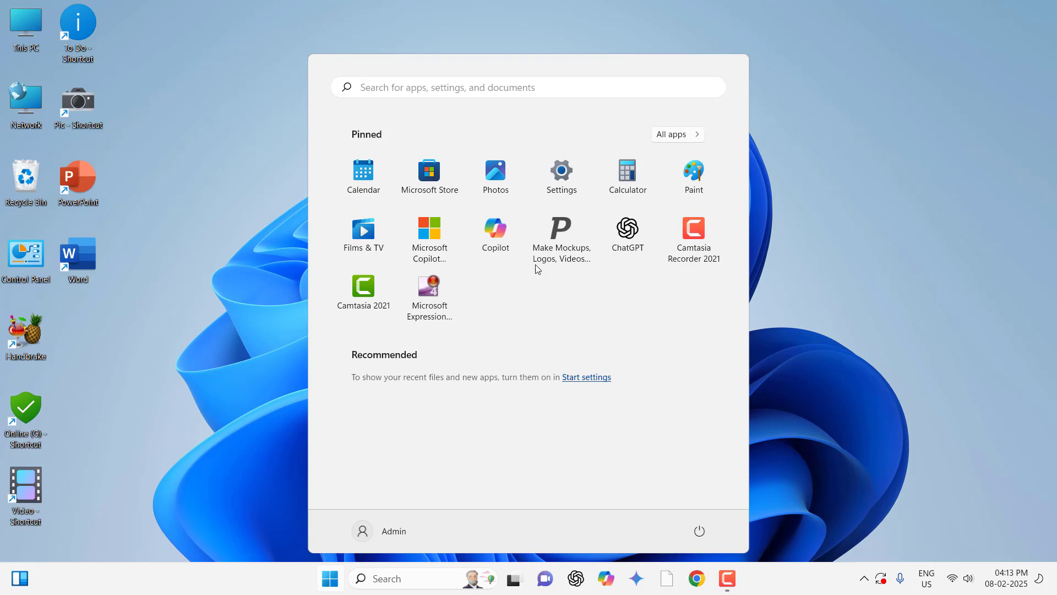
{"action": "left_click", "coordinate": [562, 165]}
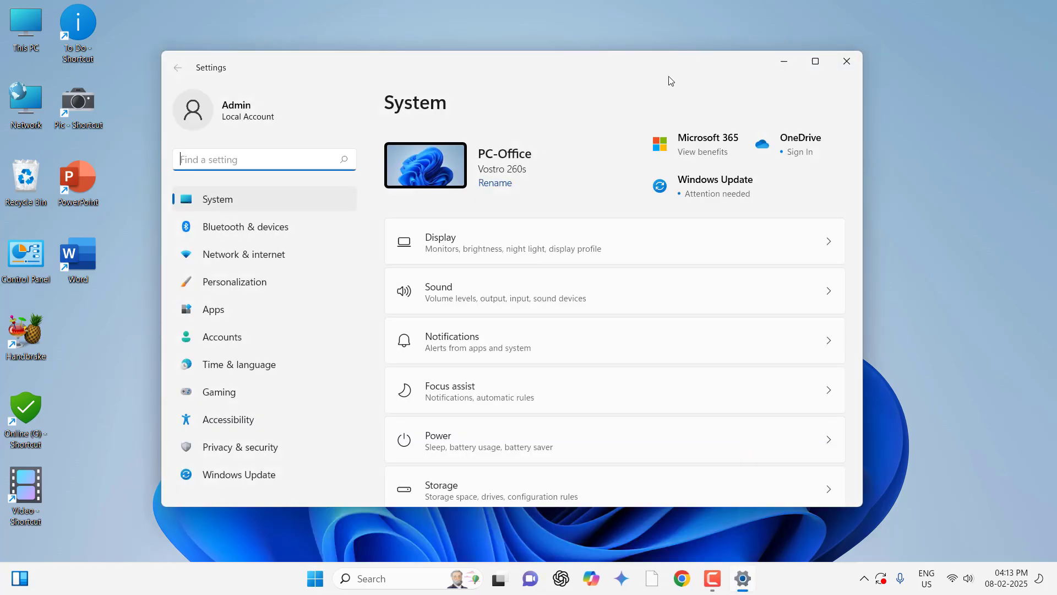
{"action": "left_click", "coordinate": [302, 259]}
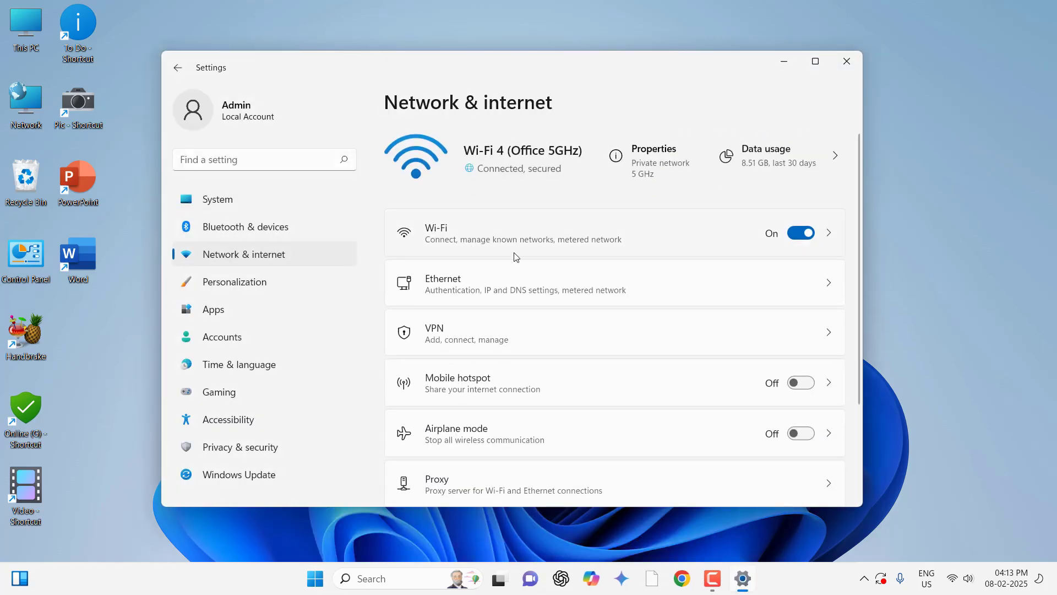
Open Network reset under Advanced network settings
{"action": "scroll", "coordinate": [548, 253], "scroll_direction": "down", "scroll_amount": 3}
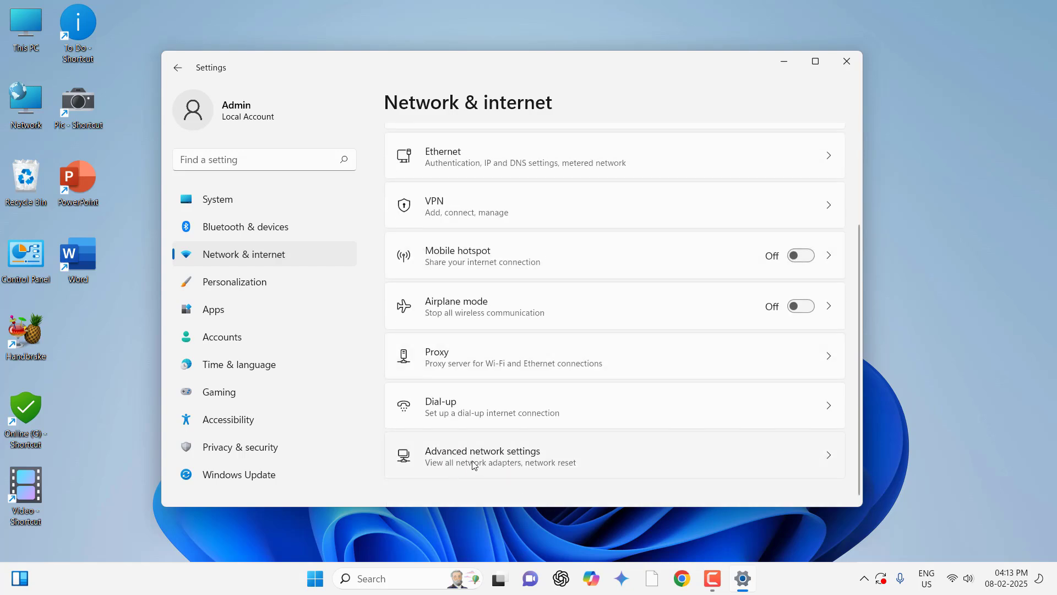
{"action": "left_click", "coordinate": [475, 464]}
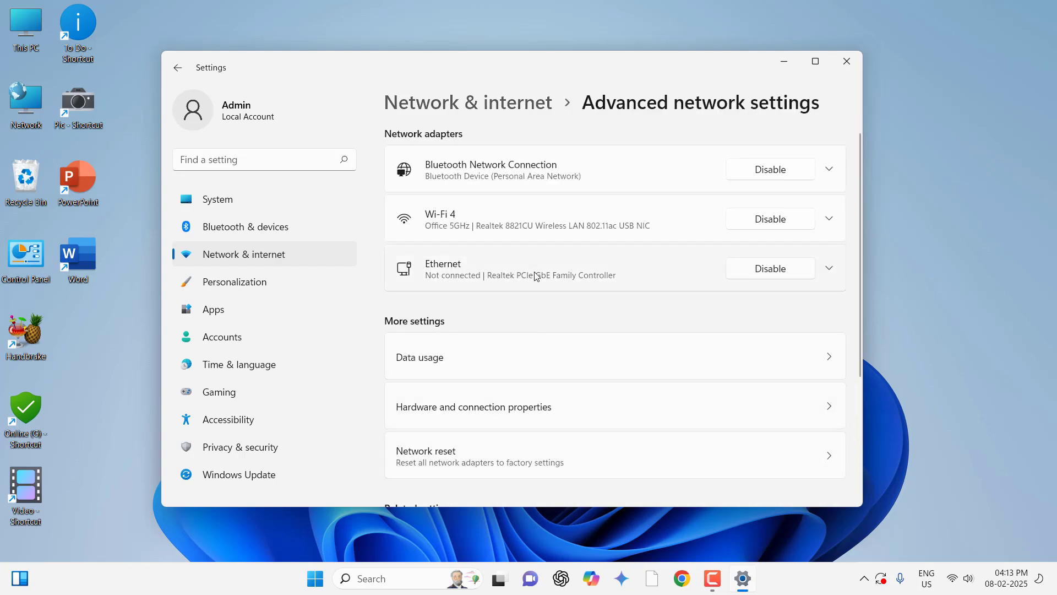
{"action": "scroll", "coordinate": [534, 275], "scroll_direction": "down", "scroll_amount": 3}
{"action": "left_click", "coordinate": [520, 292]}
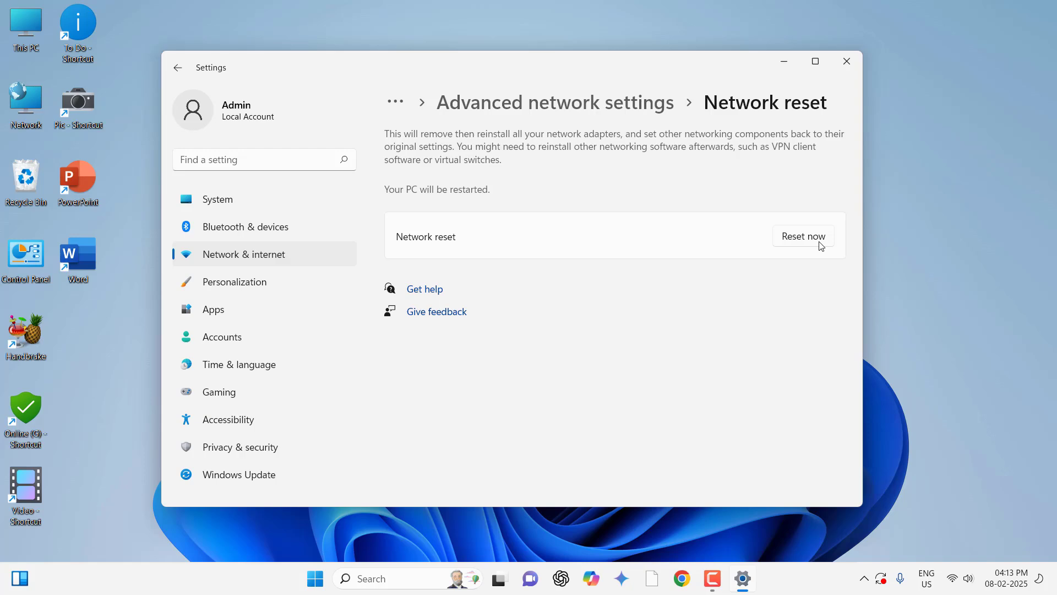
Close the Settings window without resetting the network
{"action": "left_click", "coordinate": [844, 63]}
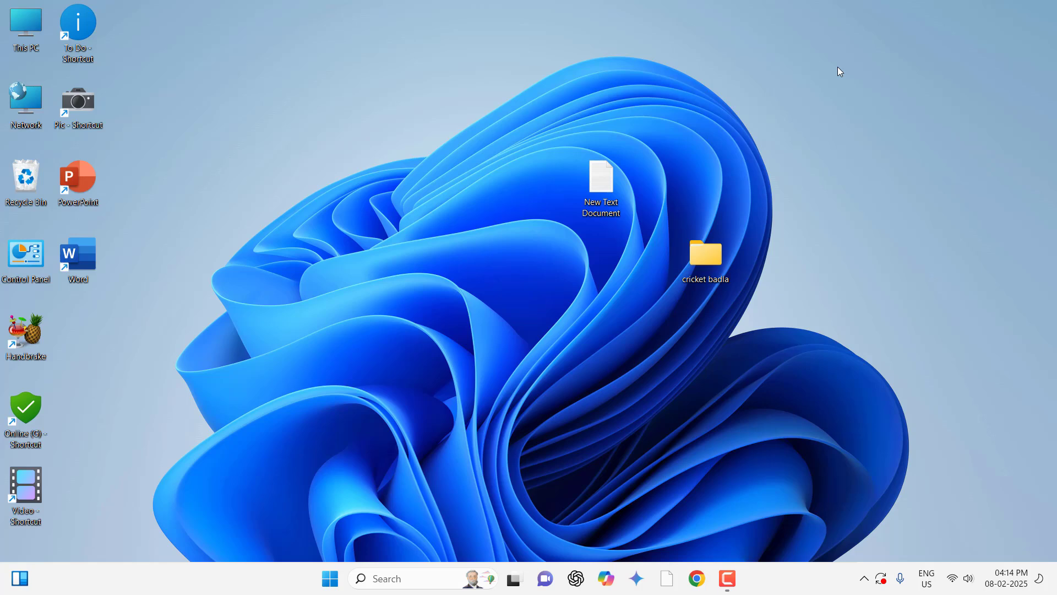